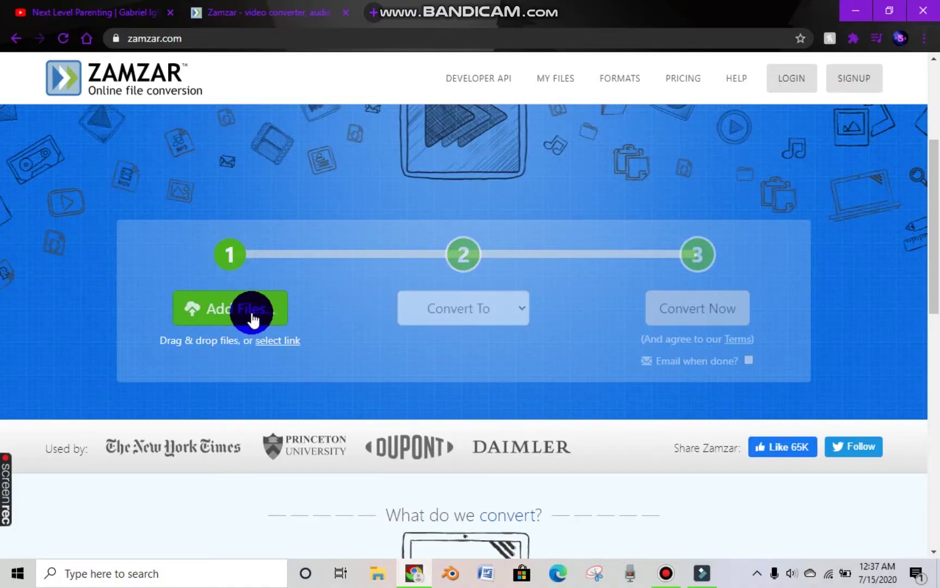
{"action": "left_click", "coordinate": [250, 312]}
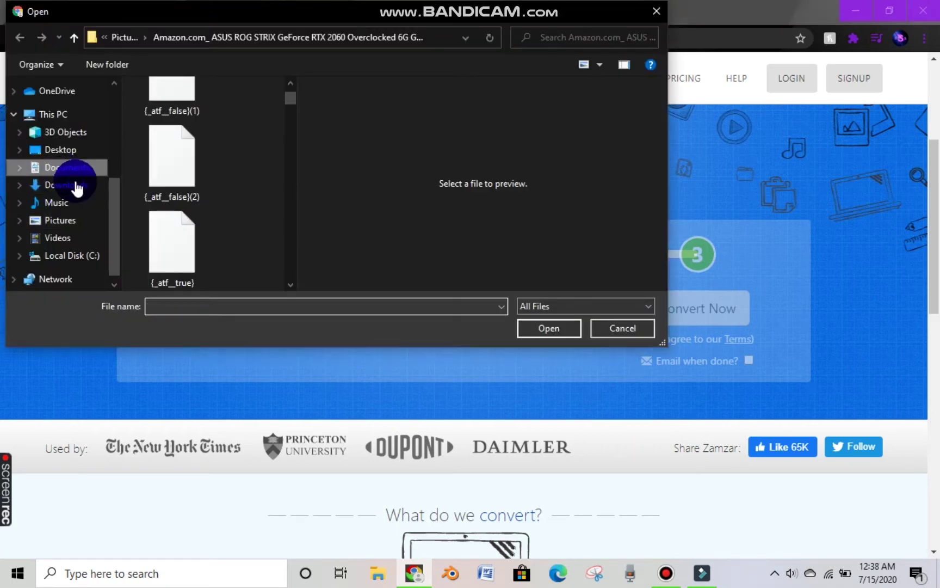
Upload the lion image f.jpg from the Downloads folder to Zamzar
{"action": "left_click", "coordinate": [69, 172]}
{"action": "scroll", "coordinate": [180, 151], "scroll_direction": "down", "scroll_amount": 1}
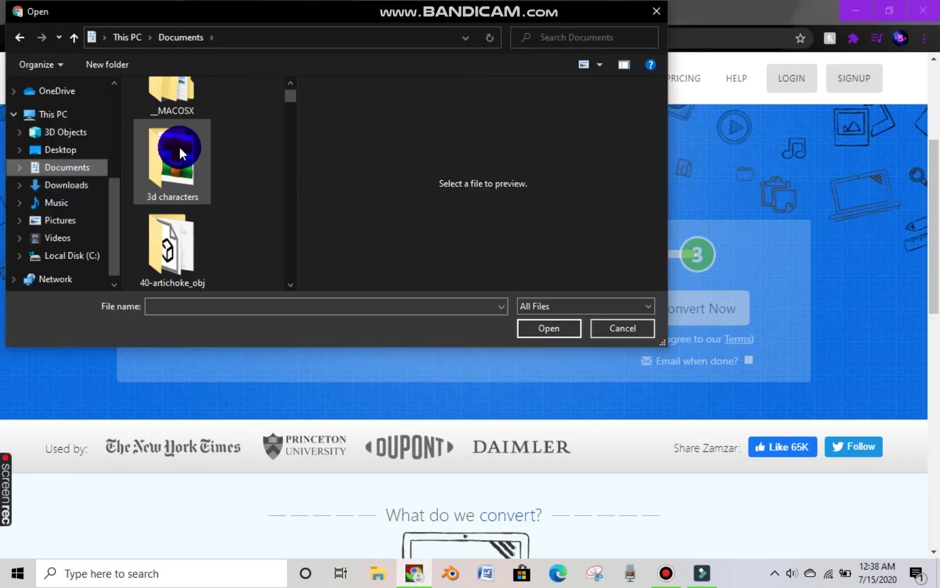
{"action": "left_click", "coordinate": [62, 186]}
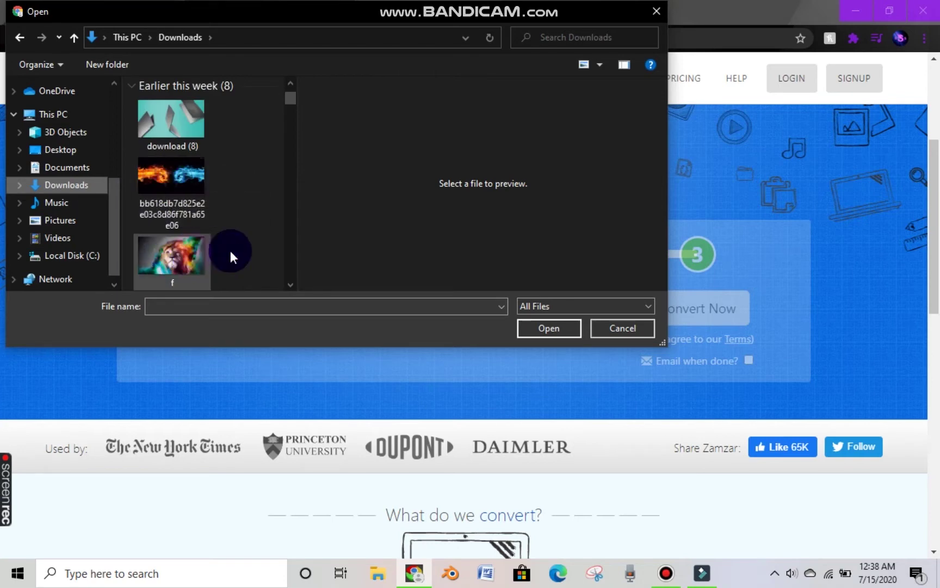
{"action": "type", "text": "f"}
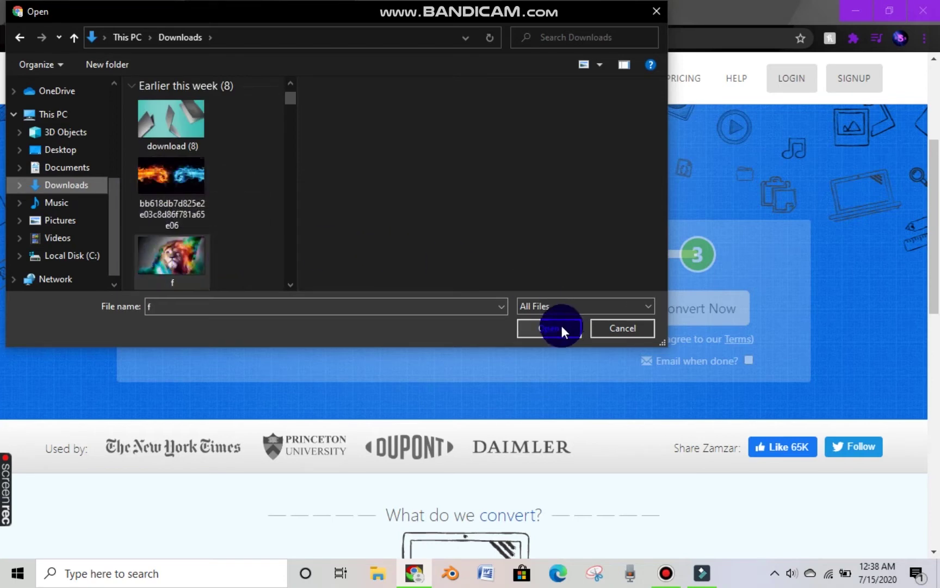
{"action": "left_click", "coordinate": [548, 326]}
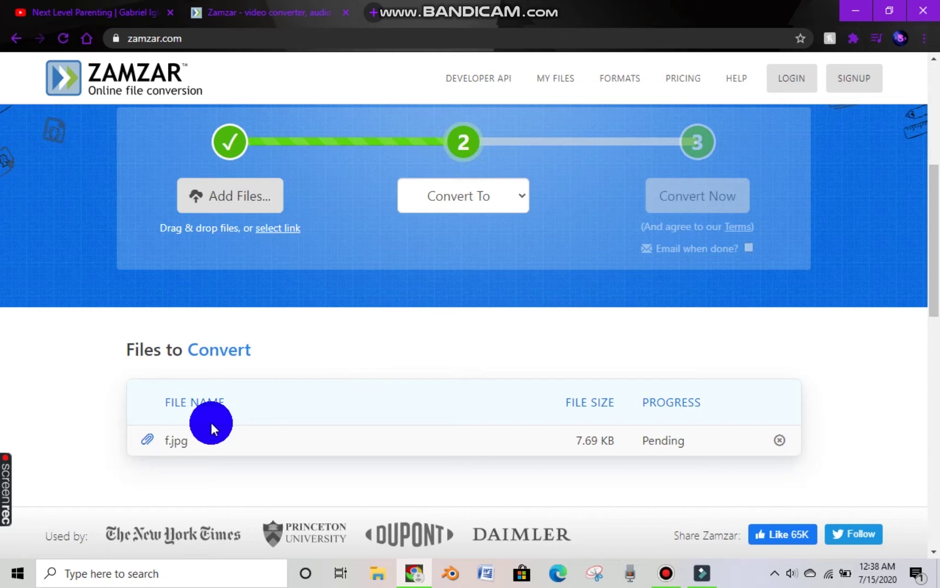
Choose png as the target format and start converting f.jpg
{"action": "left_click", "coordinate": [522, 195]}
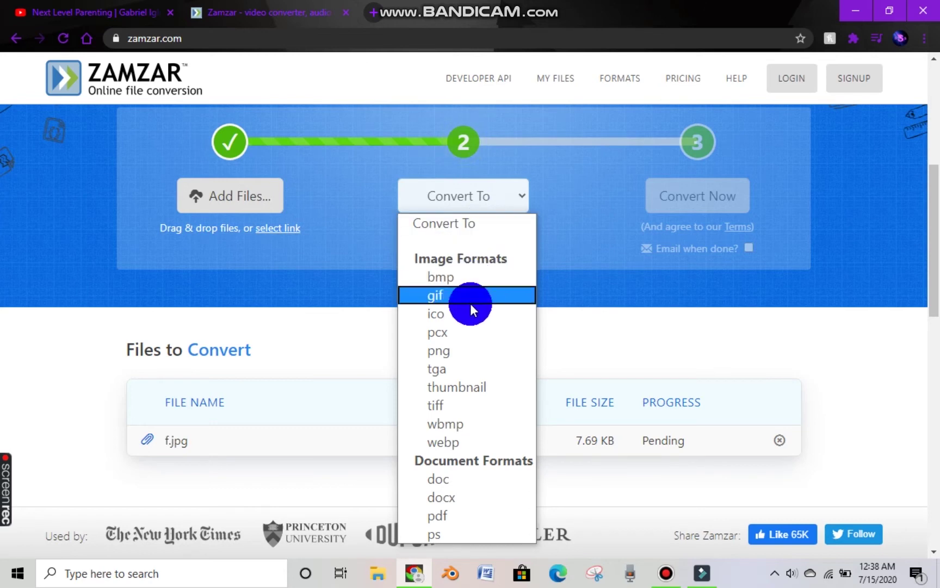
{"action": "left_click", "coordinate": [457, 350]}
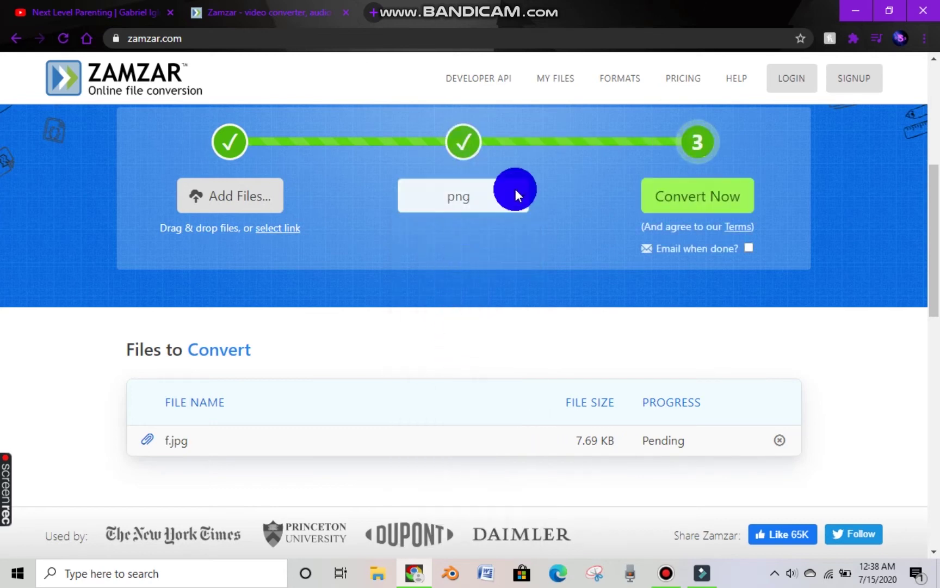
{"action": "left_click", "coordinate": [677, 194]}
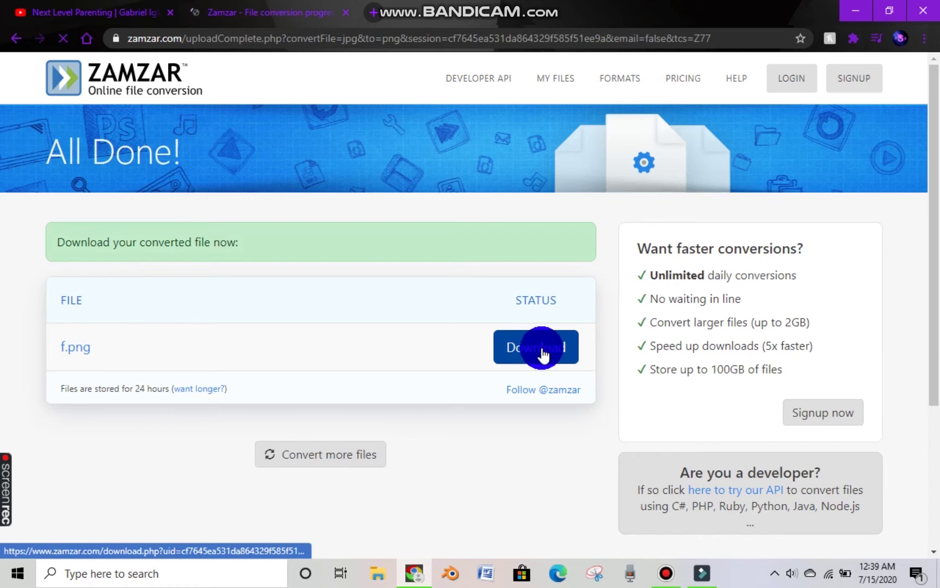
Download the converted f.png, choosing Downloads as the save location
{"action": "left_click", "coordinate": [542, 349]}
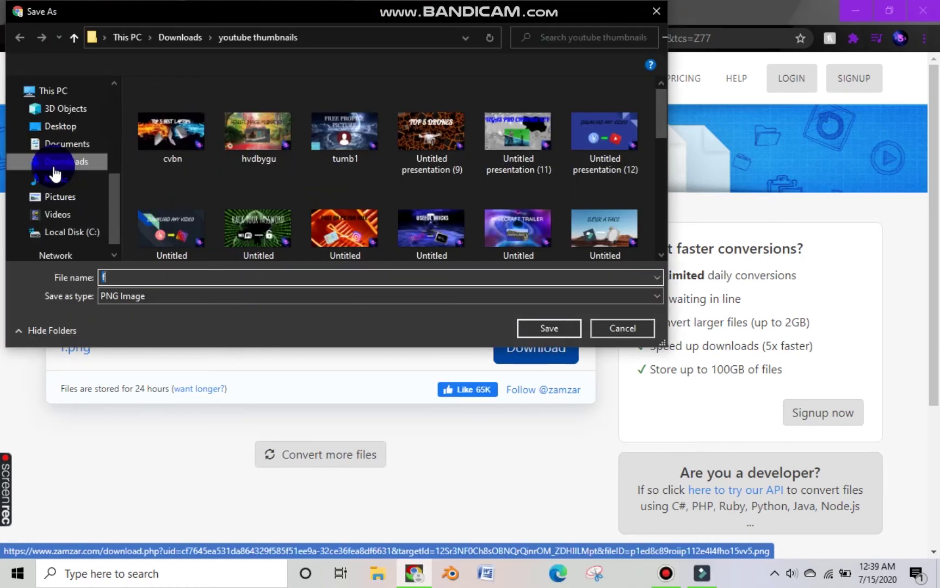
{"action": "left_click", "coordinate": [62, 163]}
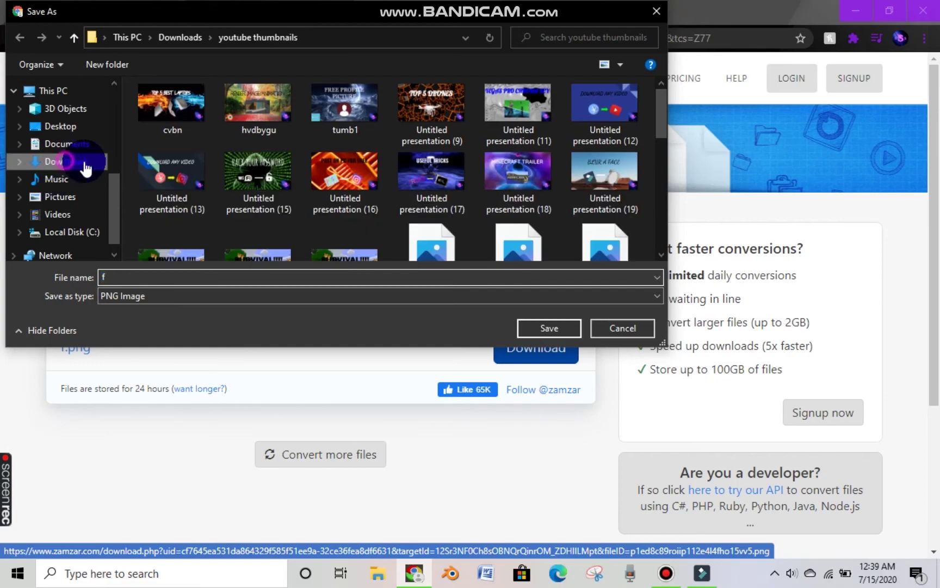